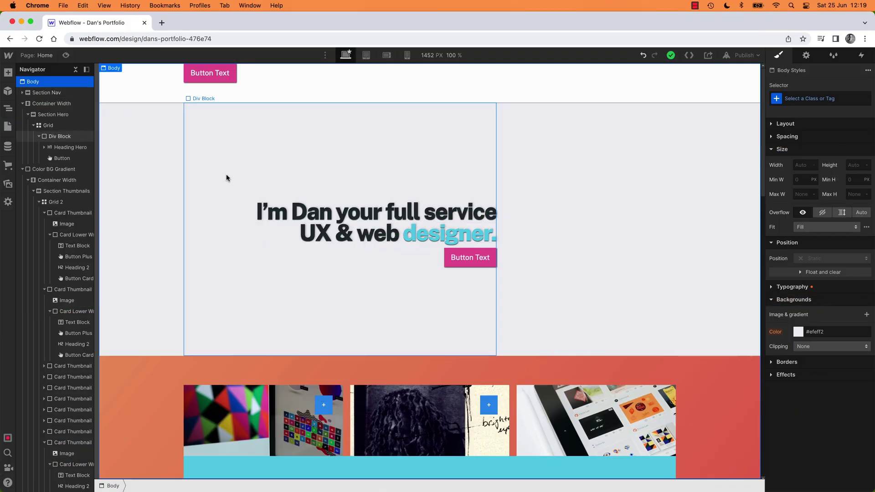
Step: Scroll through the portfolio page and select Section Nav so the Style panel shows its styles
scroll(199, 212, "down", 3)
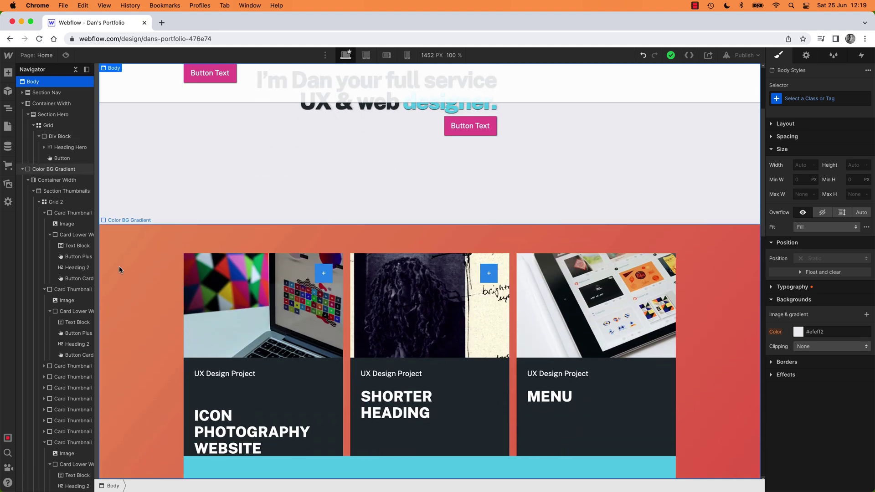
scroll(133, 284, "down", 1)
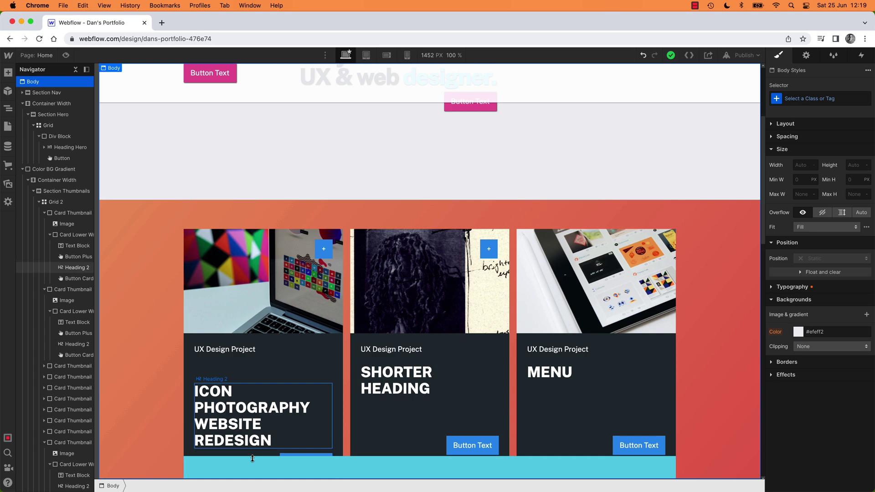
scroll(370, 407, "down", 3)
scroll(370, 407, "down", 5)
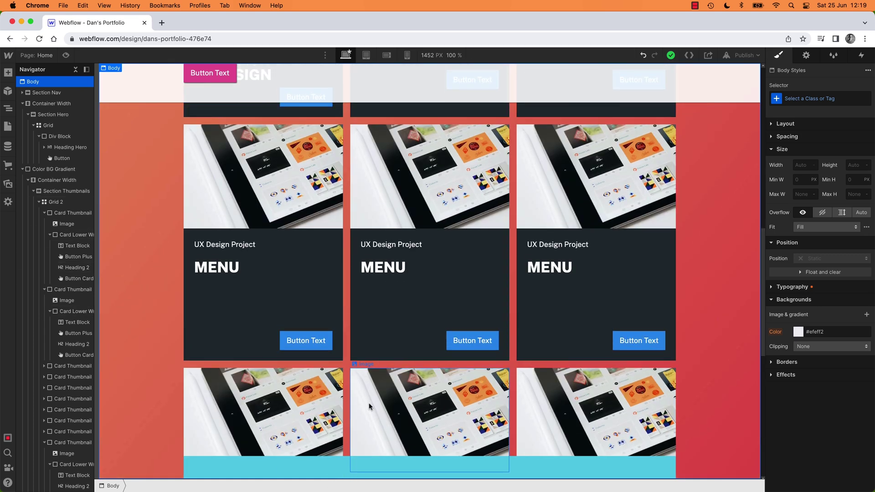
scroll(369, 408, "up", 11)
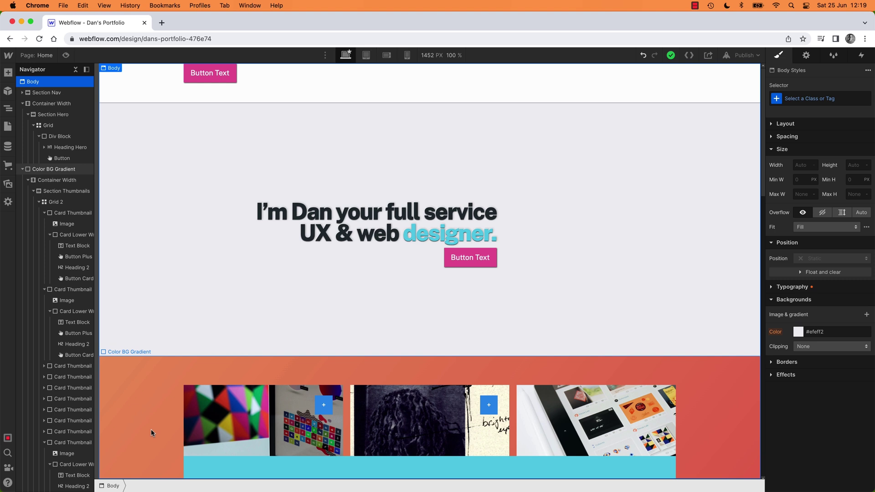
left_click(177, 100)
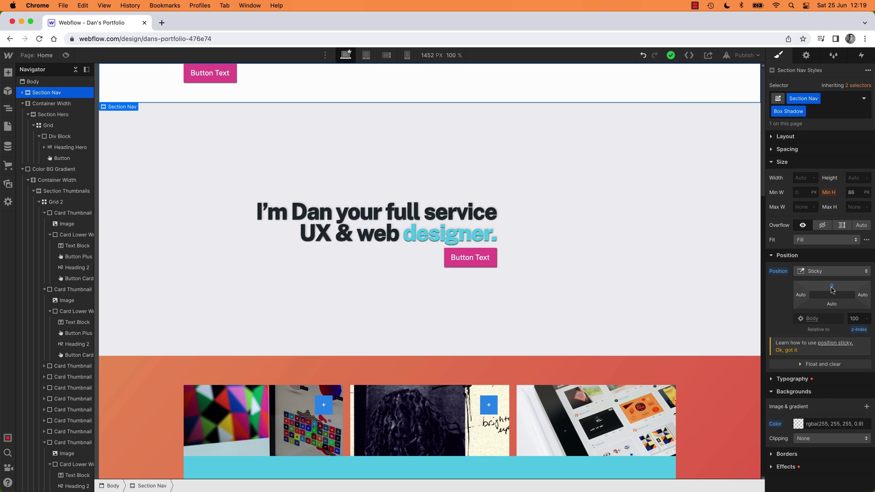
left_click(165, 420)
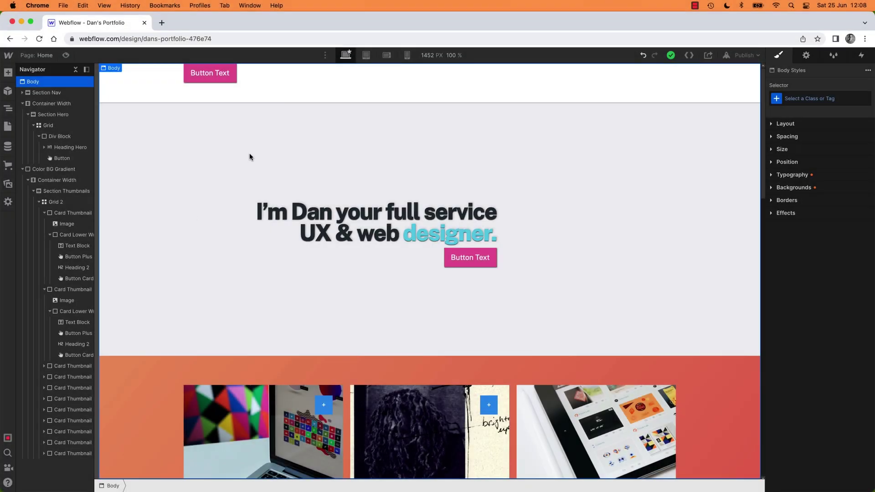
left_click(411, 91)
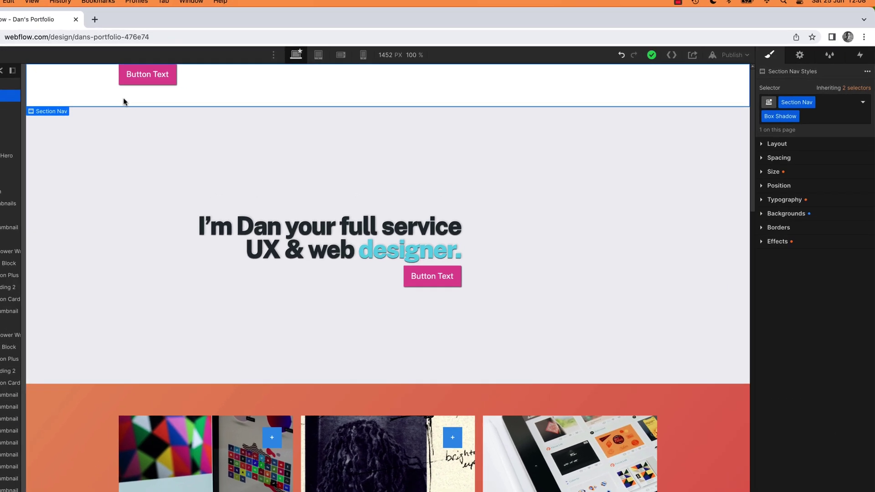
Step: Set the navigation section's position to Sticky
left_click(772, 177)
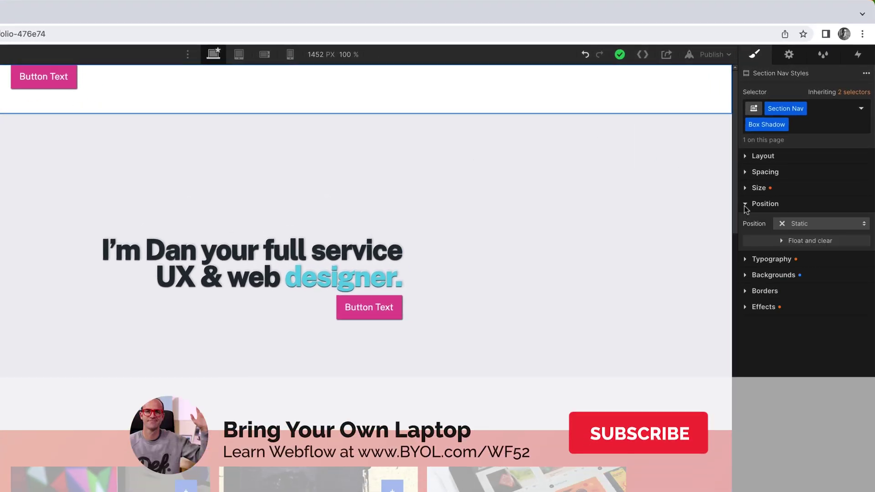
left_click(795, 225)
left_click(790, 278)
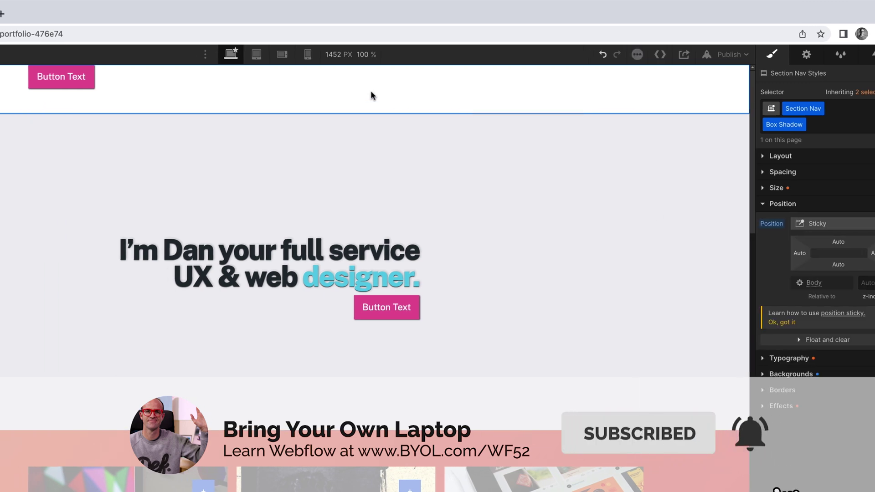
Step: Preview the page to test the sticky nav, then set its top offset to 0 px
key("super+shift+p")
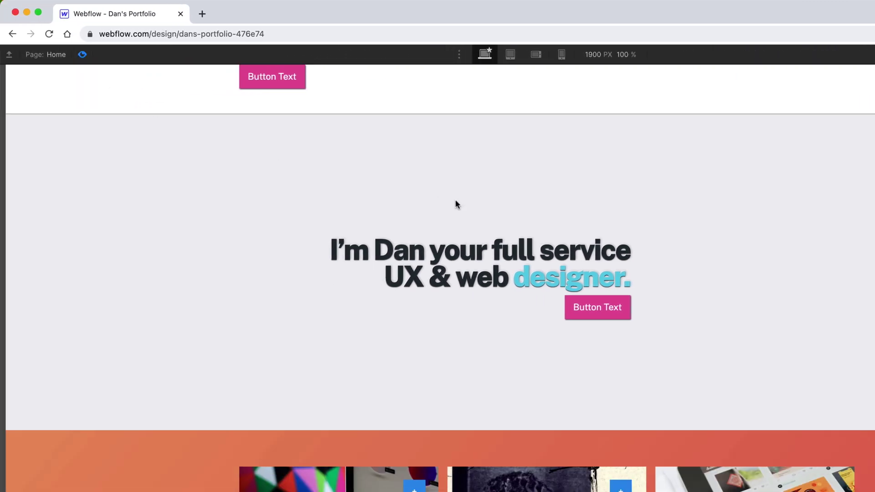
scroll(454, 203, "down", 10)
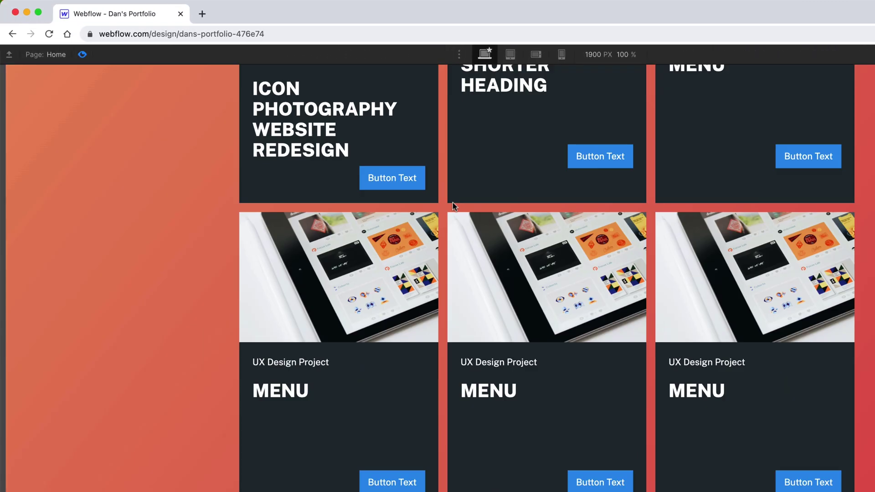
scroll(453, 205, "up", 10)
left_click(83, 55)
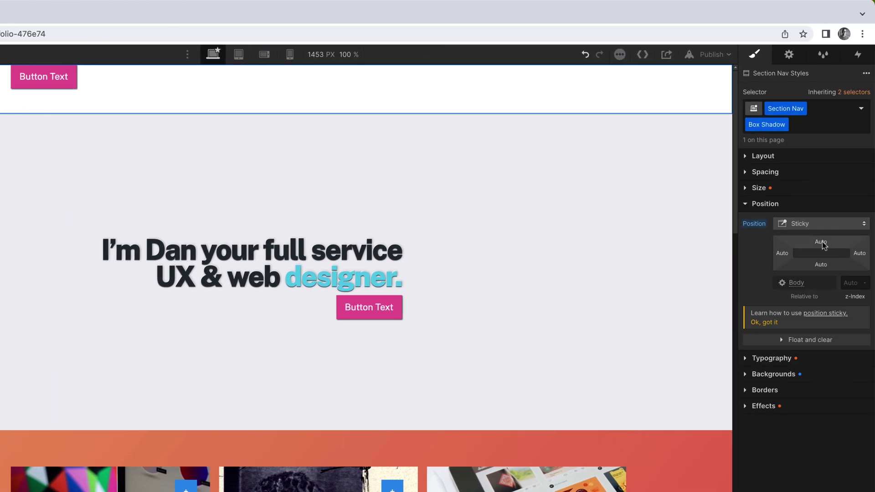
left_click(822, 243)
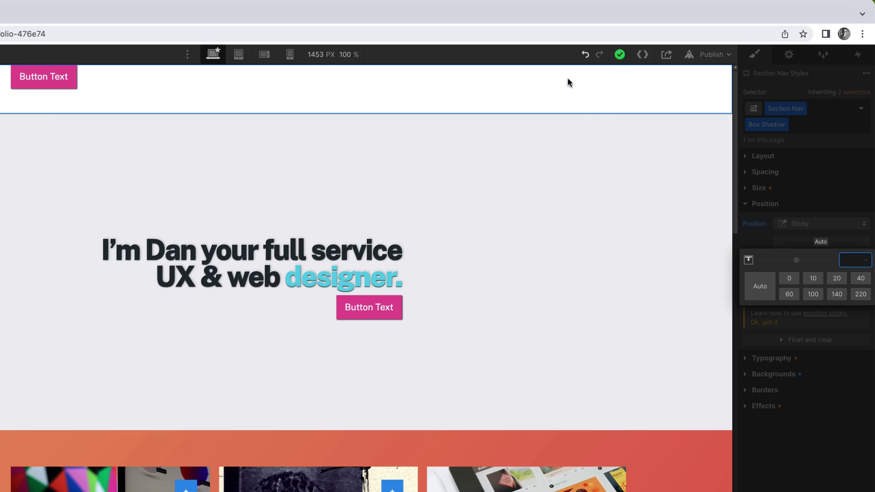
left_click(788, 278)
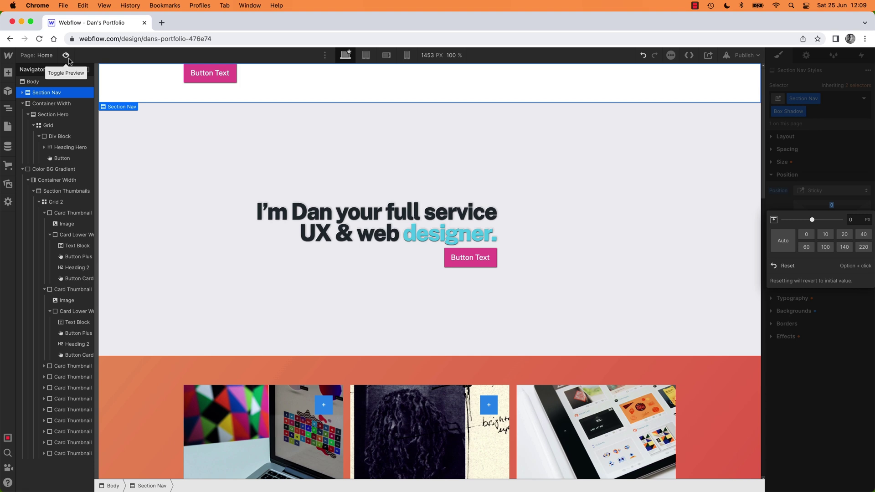
left_click(66, 56)
scroll(491, 187, "down", 2)
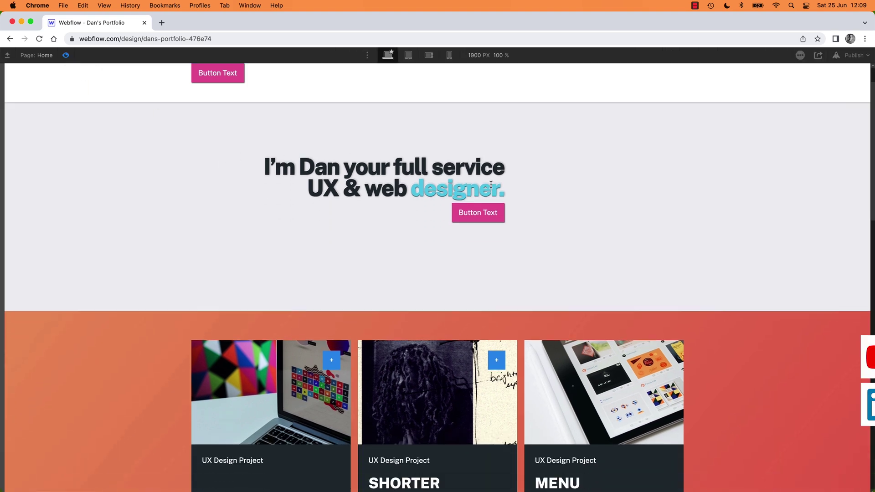
scroll(491, 184, "down", 5)
scroll(490, 188, "up", 6)
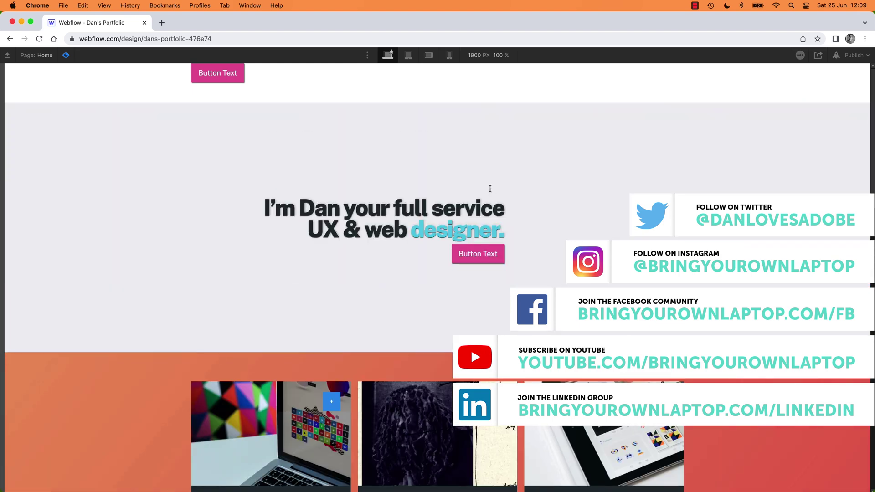
scroll(490, 188, "down", 5)
scroll(483, 192, "up", 5)
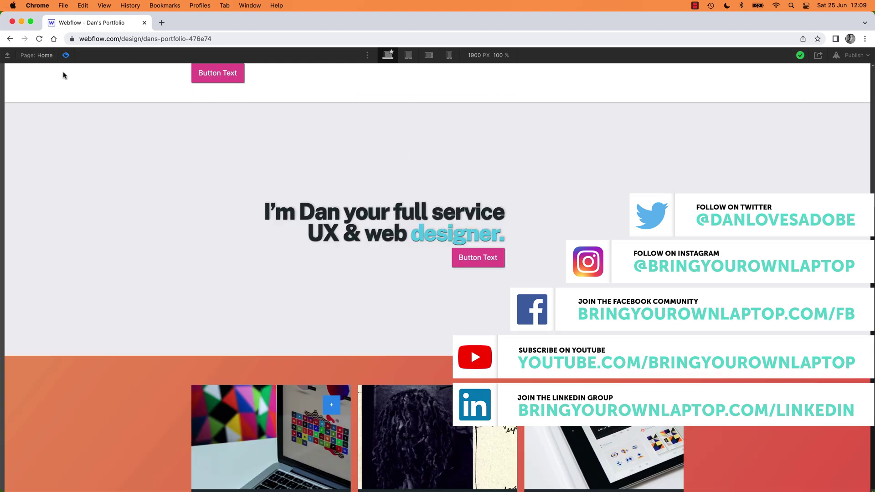
left_click(66, 56)
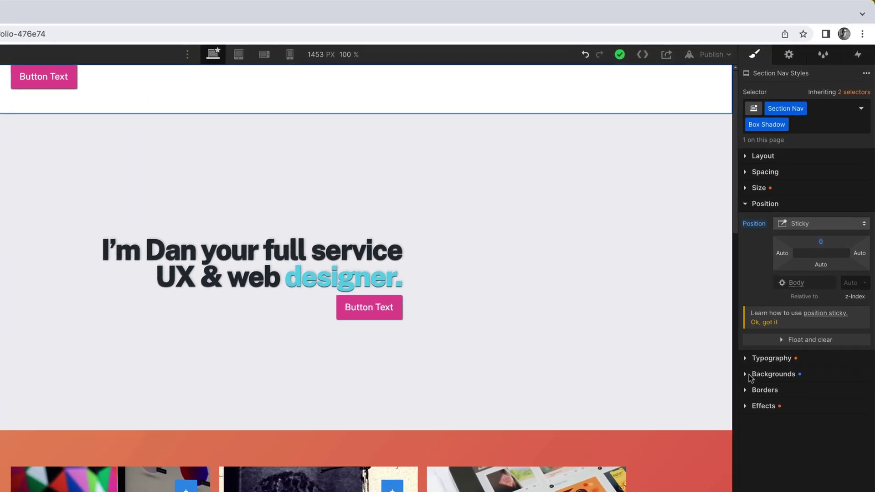
Step: Give the nav a white background color with alpha lowered to about 54
left_click(752, 376)
left_click(780, 416)
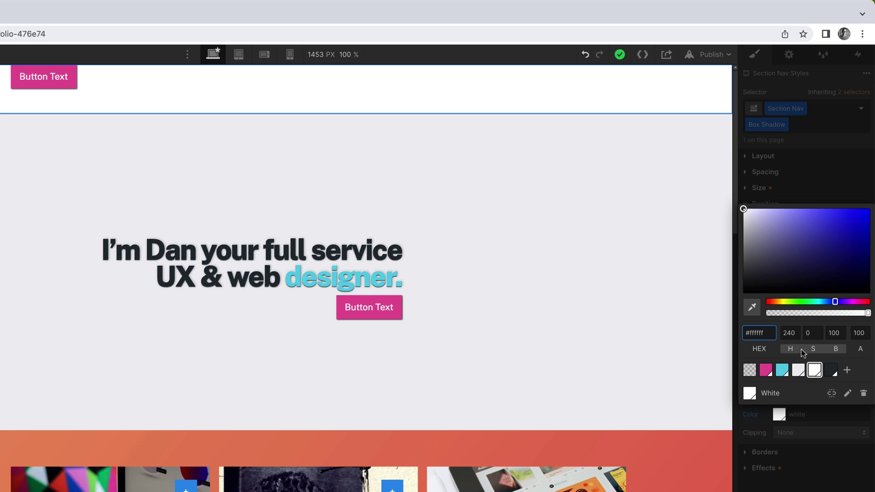
left_click_drag(869, 312, 821, 325)
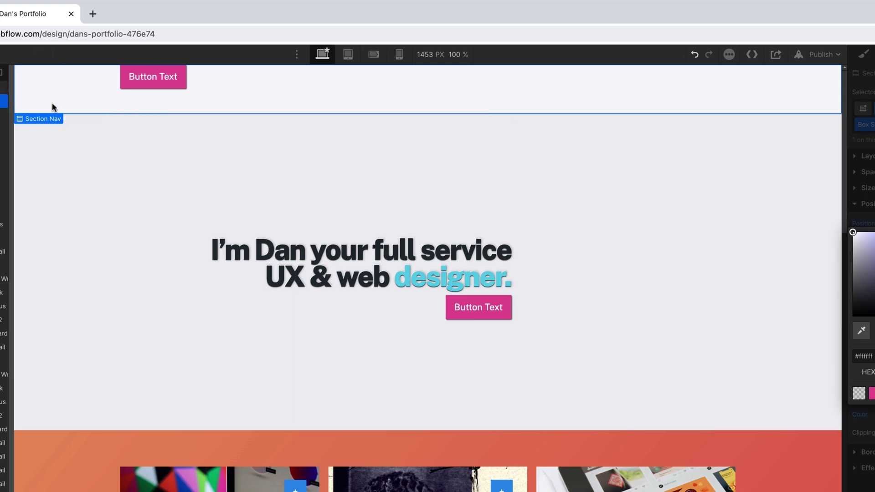
Step: Scroll to check the translucency, then raise the nav background alpha to 90%
scroll(580, 261, "down", 3)
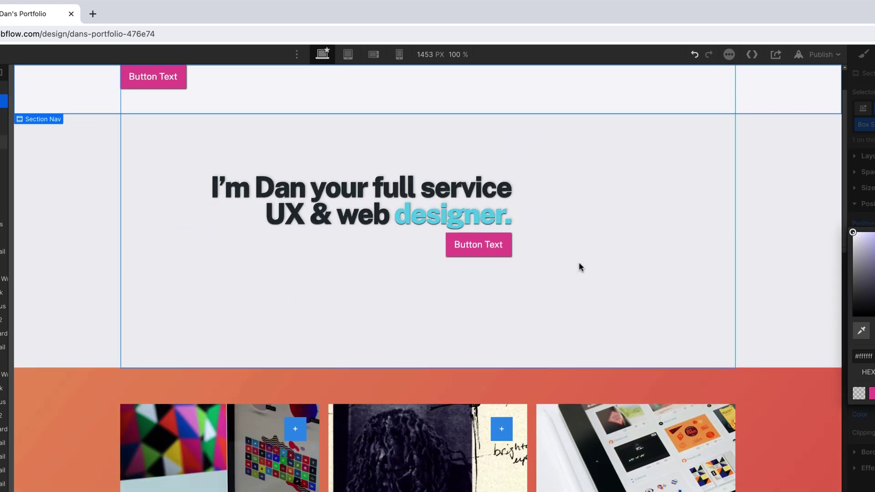
scroll(579, 262, "down", 7)
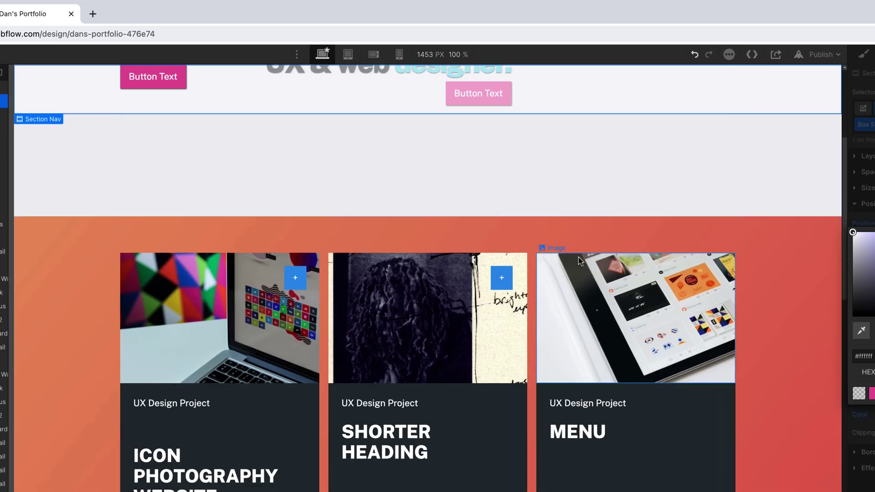
scroll(595, 268, "down", 15)
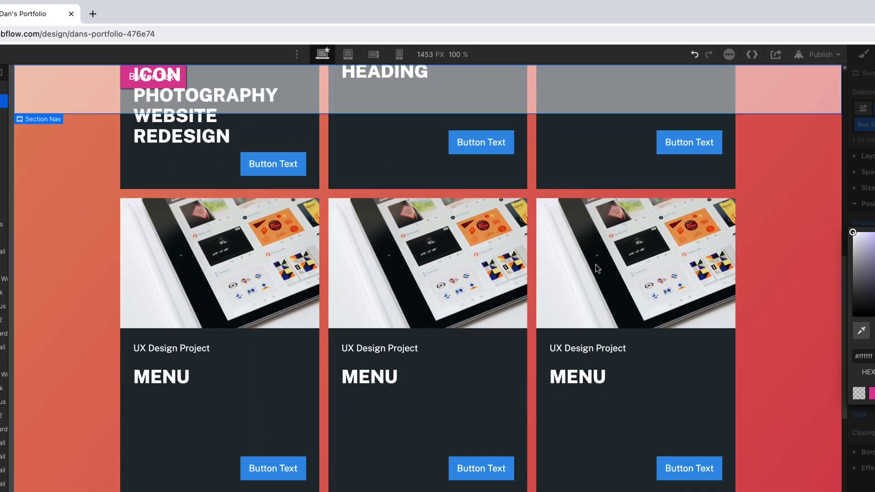
scroll(596, 269, "up", 4)
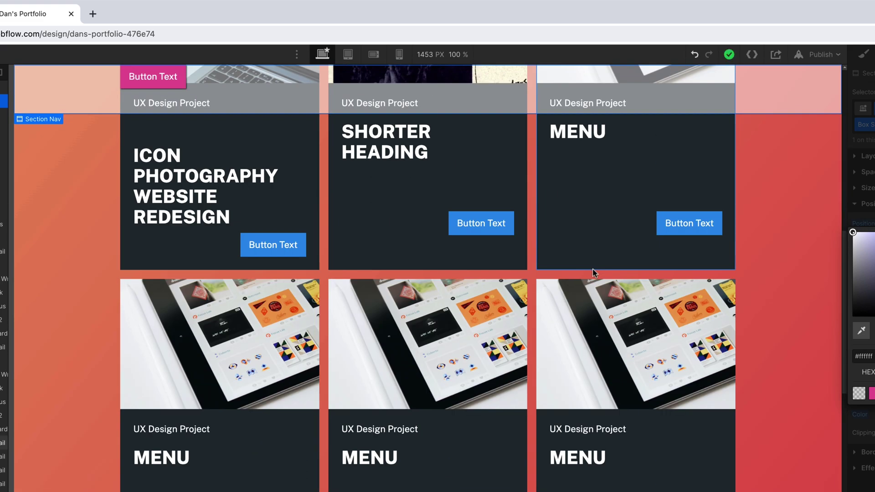
scroll(593, 270, "up", 20)
scroll(592, 271, "down", 20)
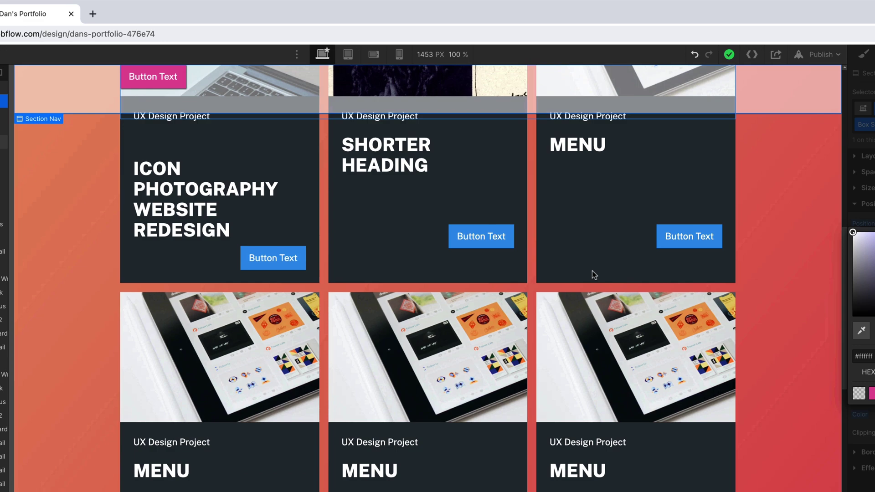
scroll(593, 272, "down", 10)
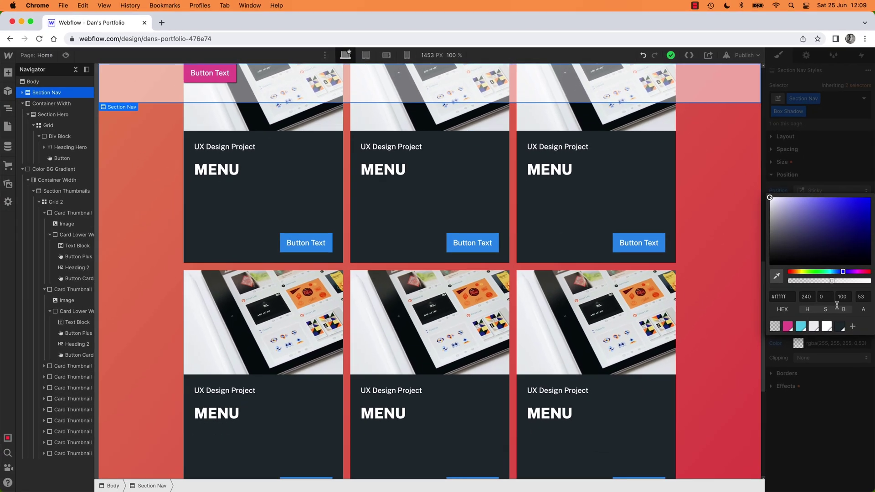
left_click_drag(836, 287, 863, 286)
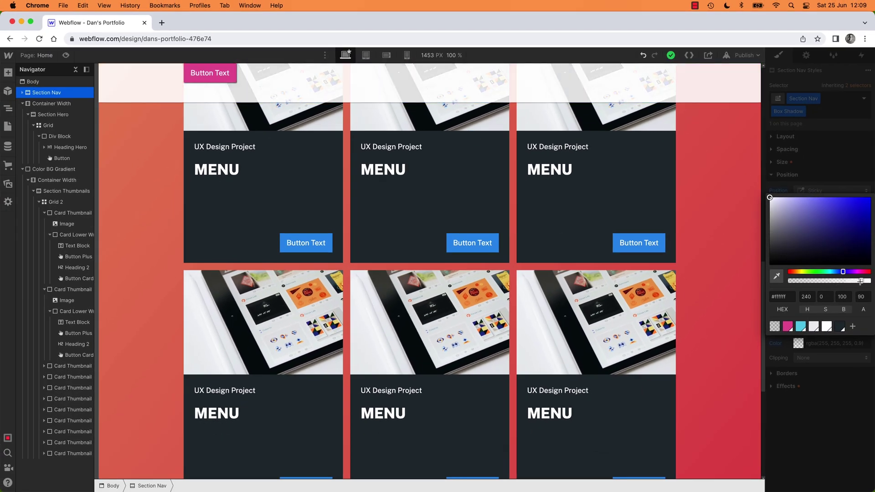
scroll(518, 273, "up", 20)
scroll(518, 273, "down", 15)
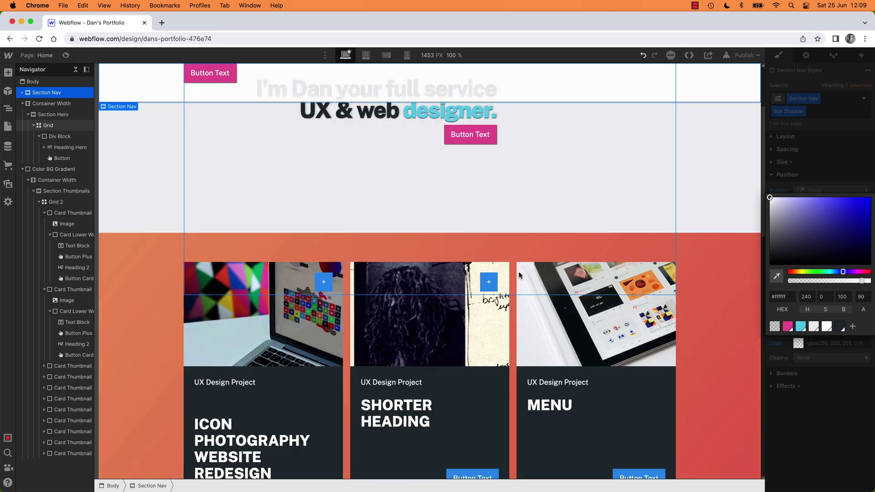
scroll(520, 276, "up", 1)
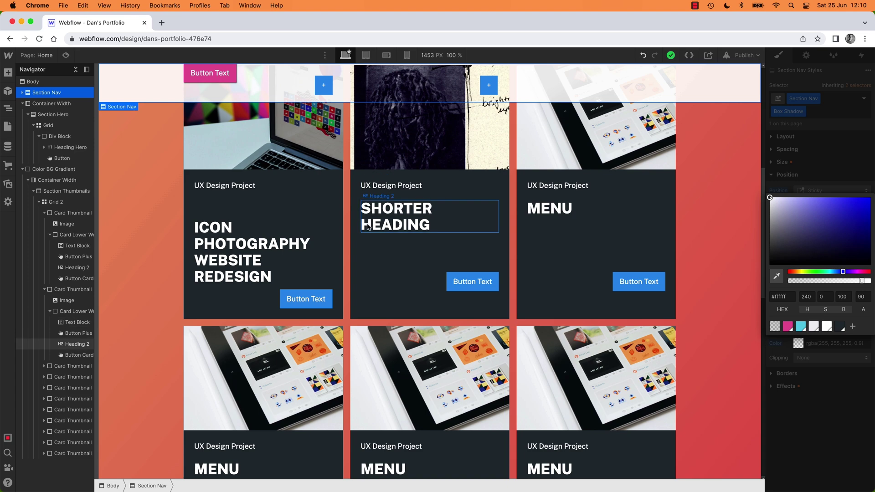
scroll(368, 228, "up", 7)
scroll(389, 247, "down", 7)
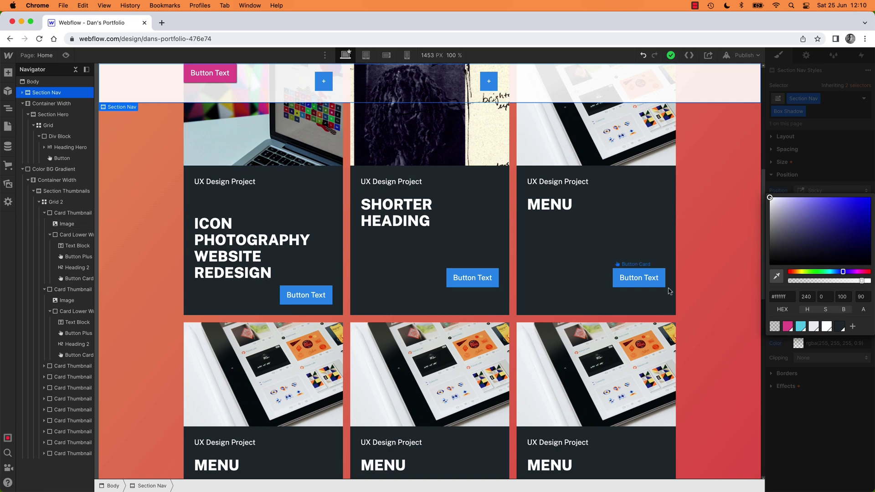
Step: Enter a z-index of 100 for Section Nav and scroll to confirm it stays above the cards
left_click(846, 426)
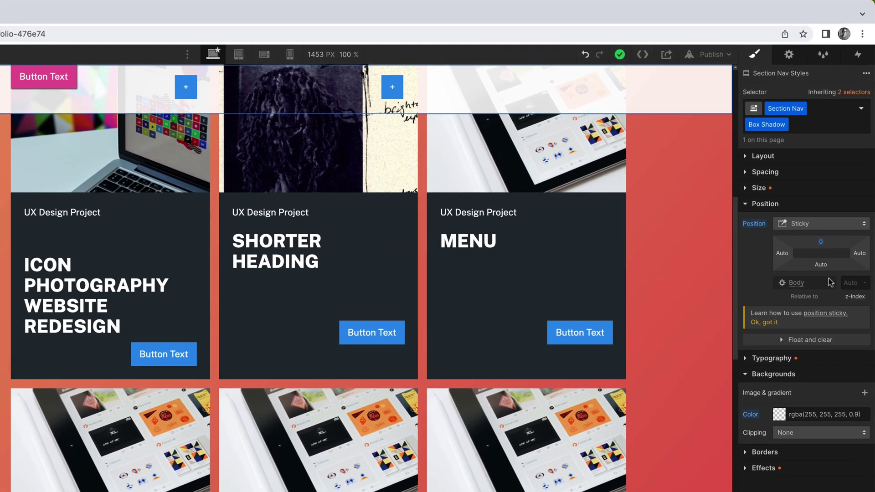
left_click(859, 238)
type("10")
key("Return")
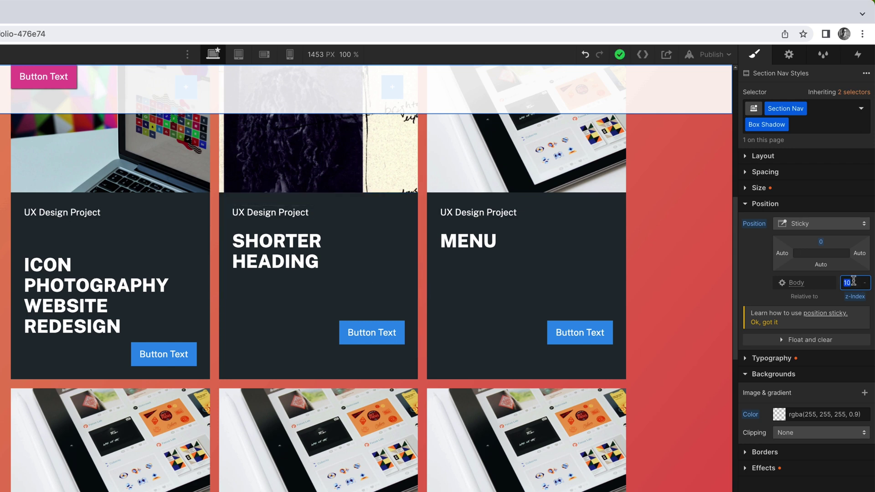
type("1")
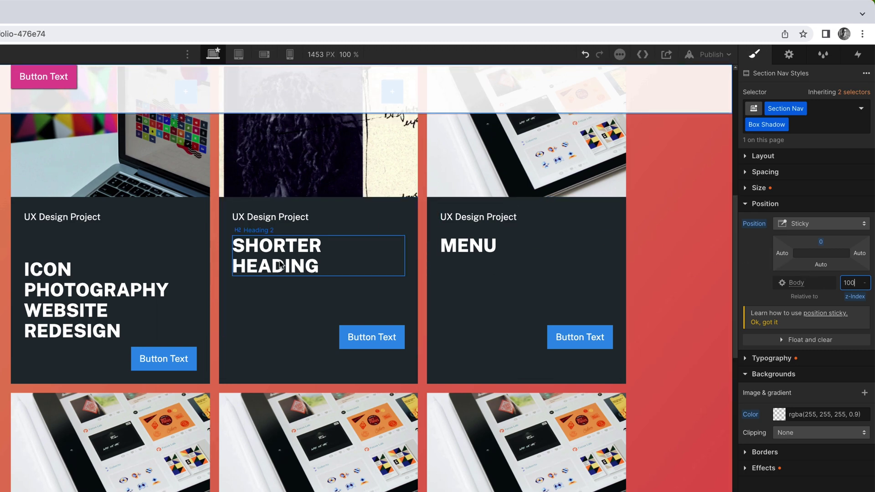
scroll(280, 272, "up", 5)
scroll(280, 272, "down", 5)
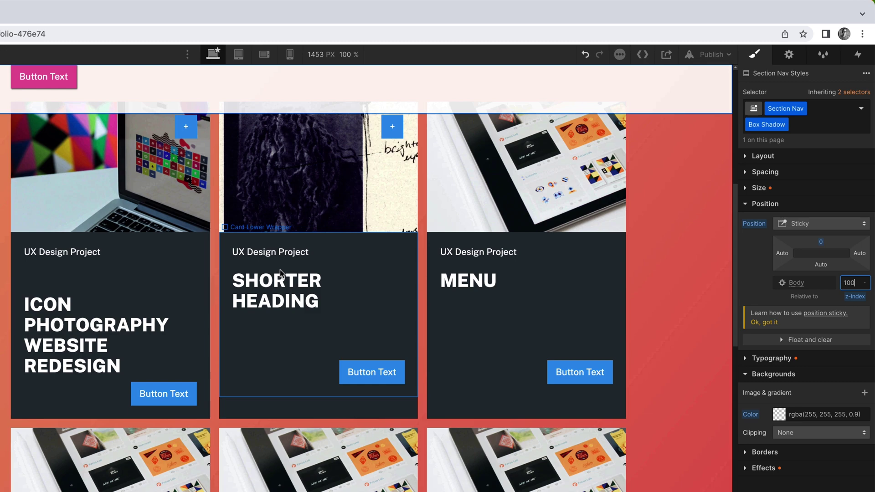
scroll(280, 275, "down", 1)
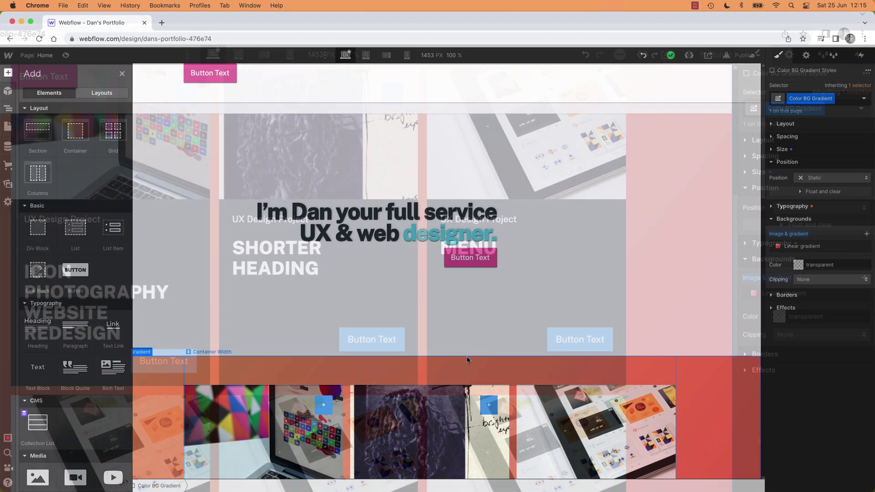
Step: Drag a Section element into Container Width, below the project card grid
scroll(409, 383, "down", 15)
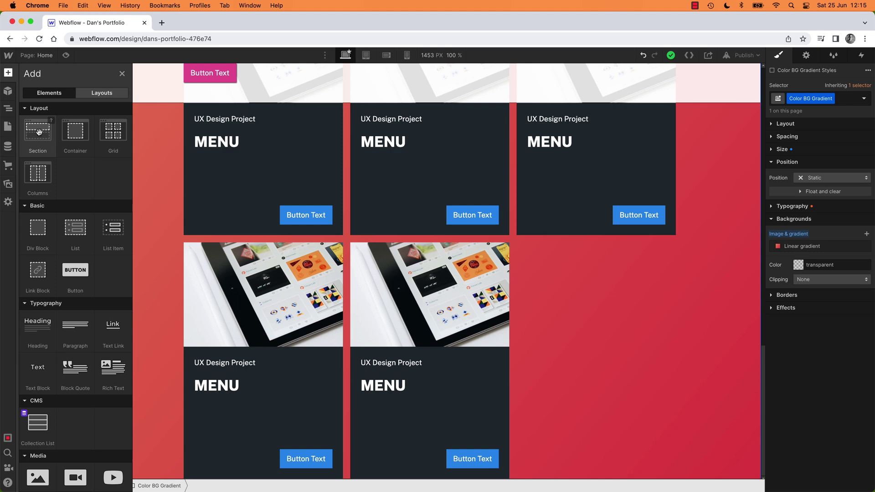
left_click_drag(121, 231, 406, 442)
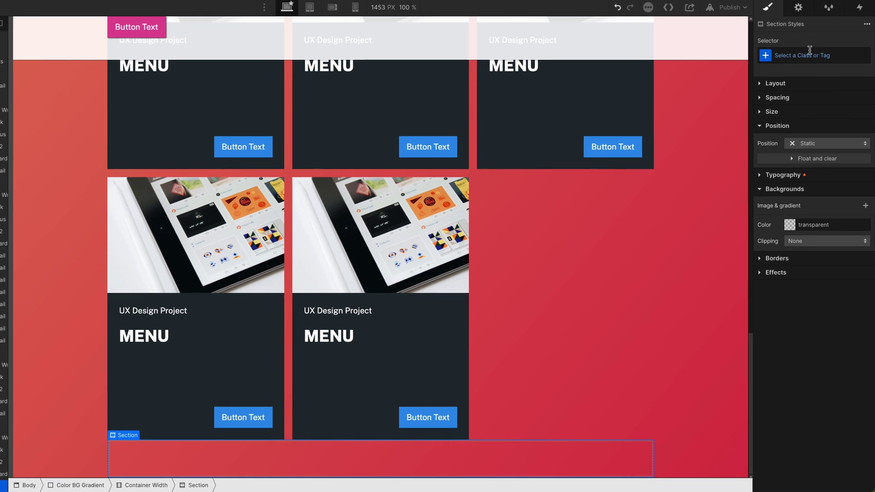
Step: Create and apply a 'Section Footer' class to the new section
left_click(808, 54)
type("Section fo")
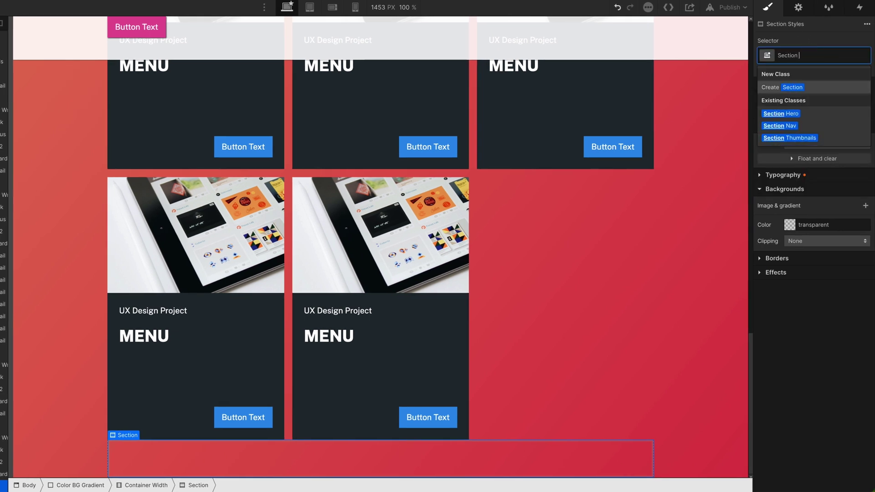
key("BackSpace")
type("Foot")
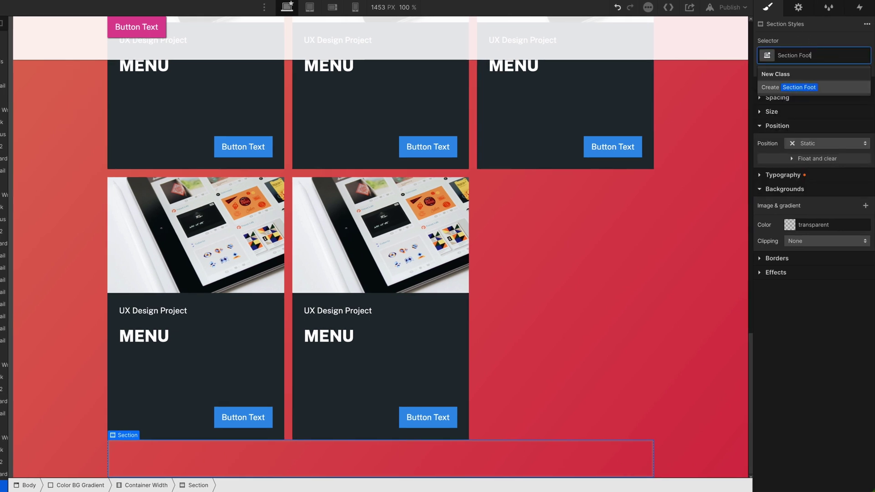
type("er")
key("Return")
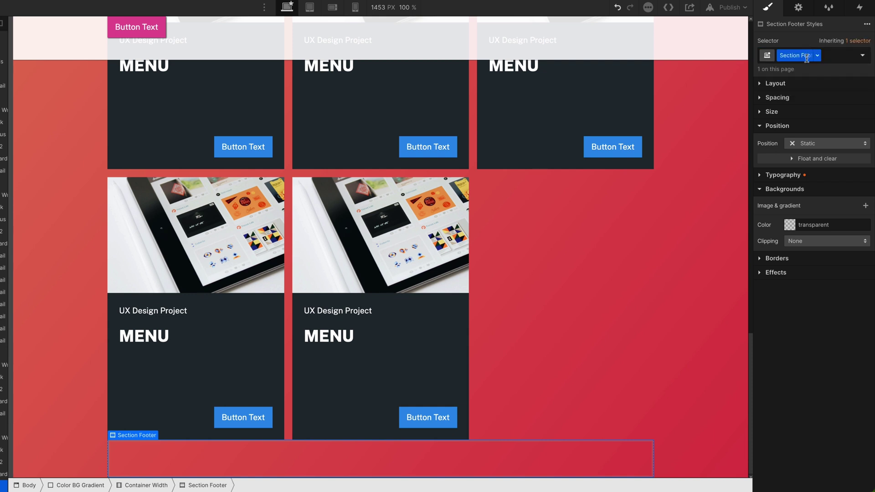
Step: Set the Section Footer background color to the Sky Blue swatch
left_click(790, 225)
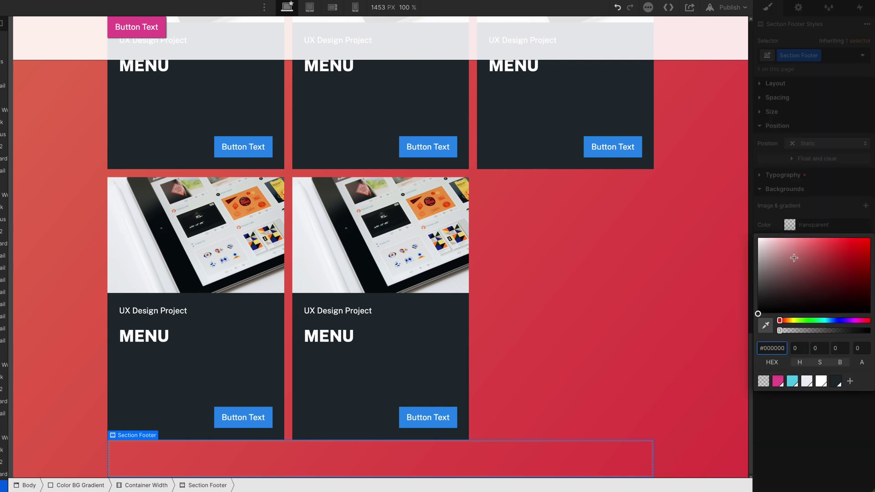
left_click(793, 380)
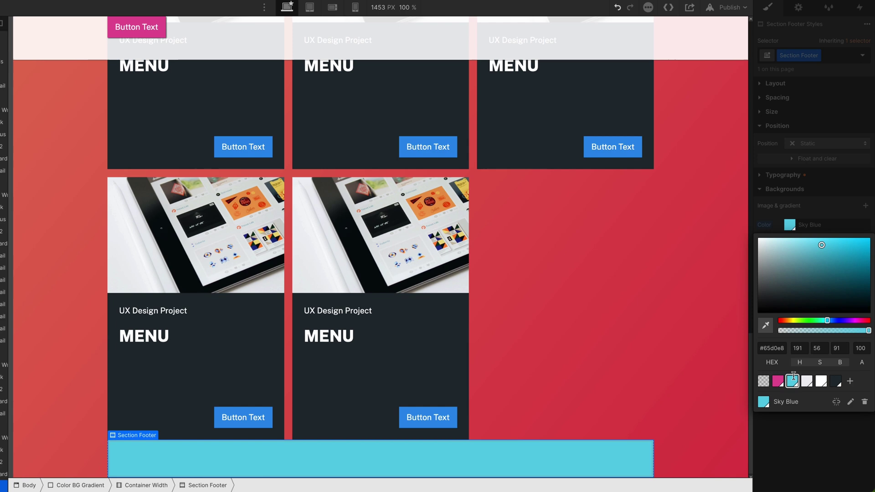
left_click(786, 228)
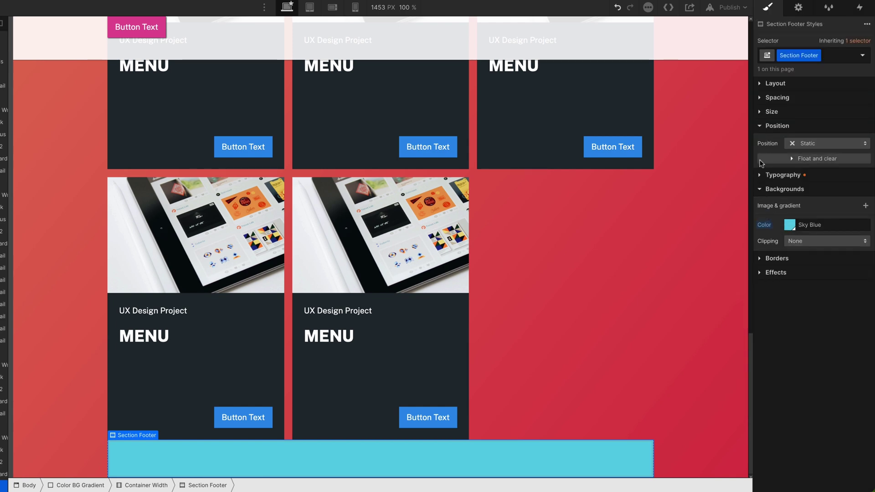
Step: Make Section Footer sticky with a 0 bottom offset, scrolling to verify it stays pinned
left_click(808, 144)
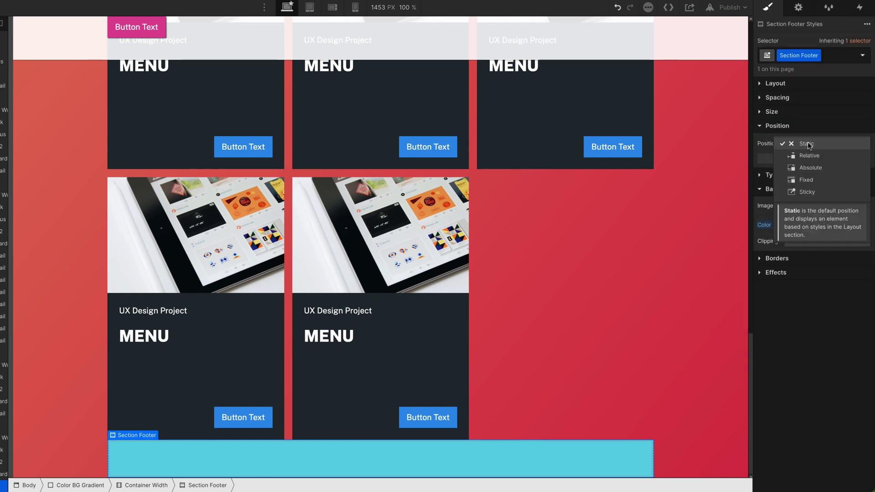
left_click(811, 193)
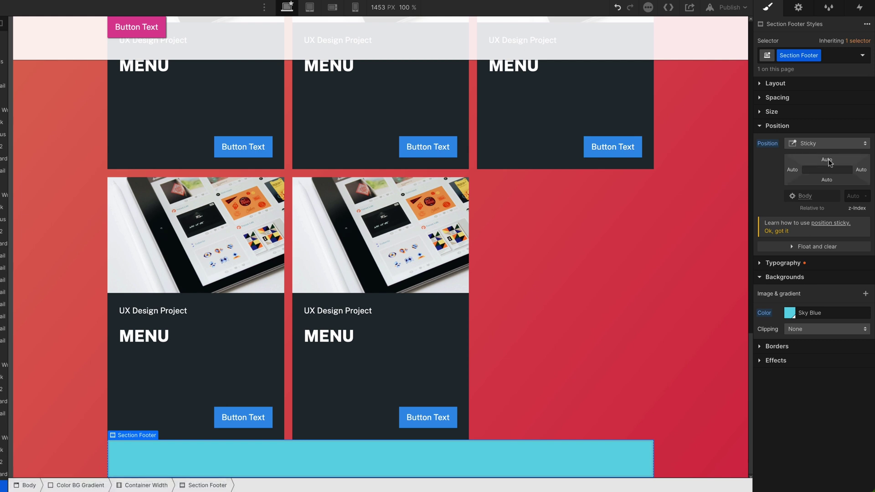
left_click(826, 180)
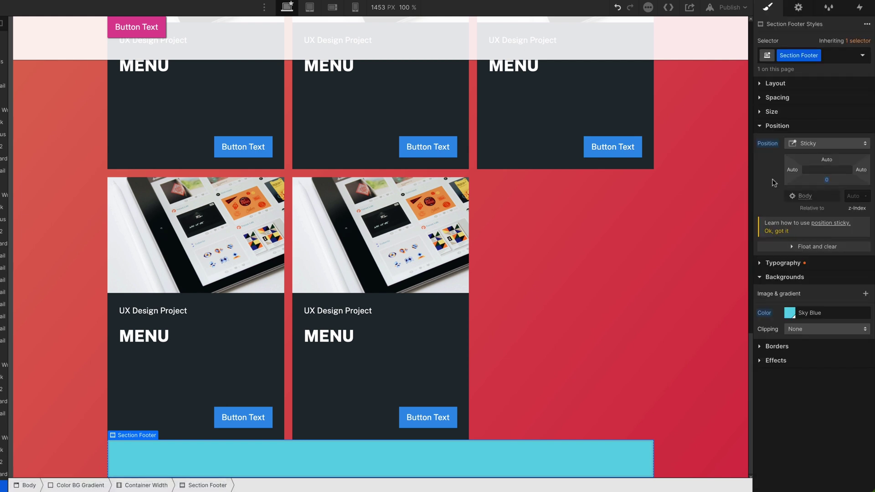
scroll(518, 309, "down", 2)
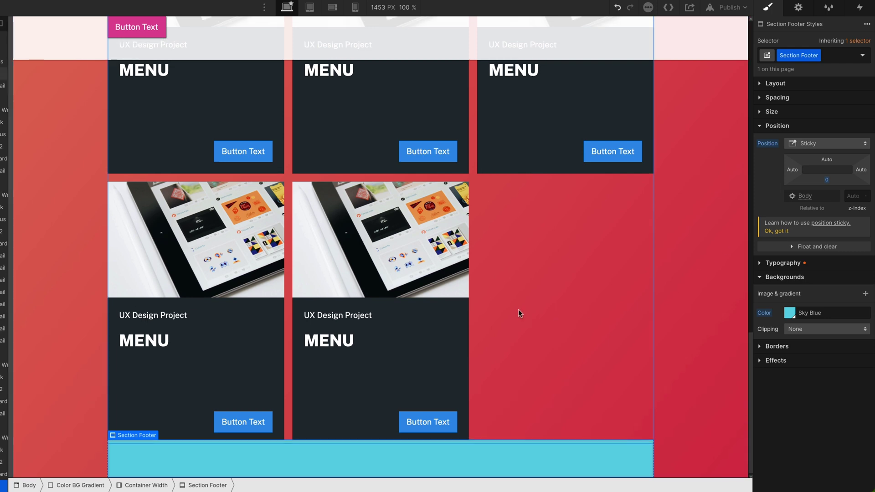
scroll(521, 315, "down", 5)
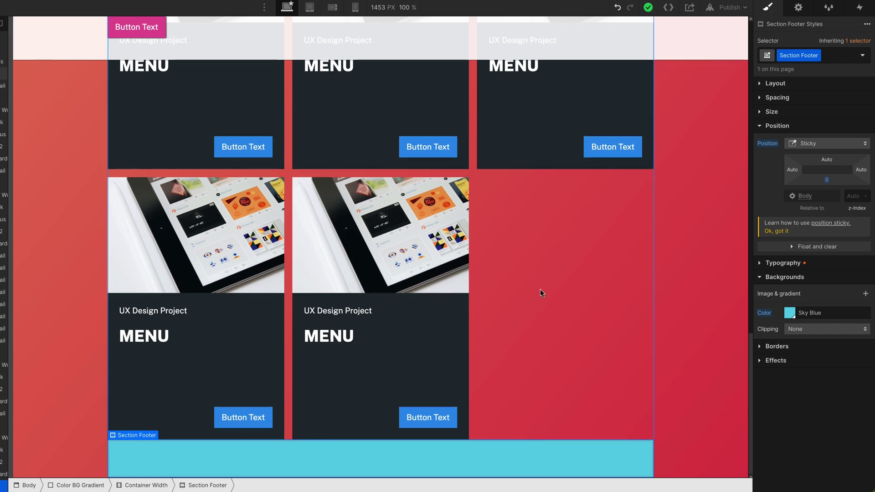
scroll(540, 292, "up", 4)
scroll(542, 294, "down", 4)
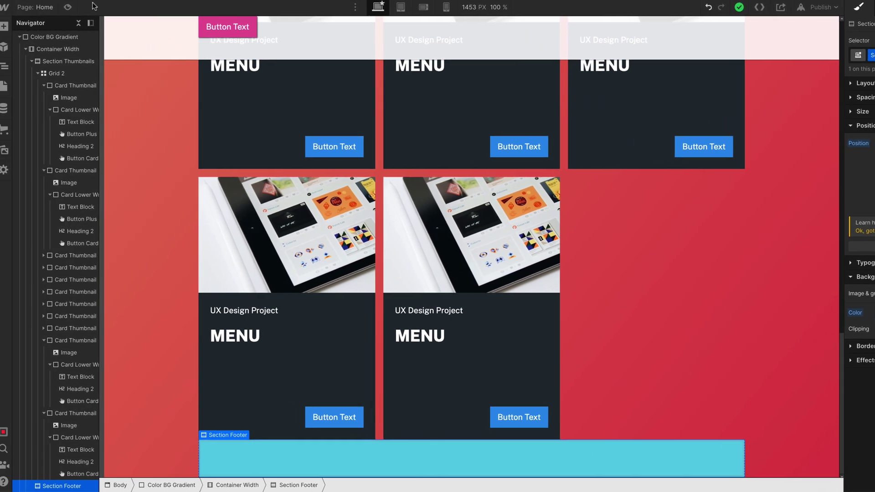
Step: Preview the sticky footer, then enter a Min H of 50 in its Size settings
left_click(73, 8)
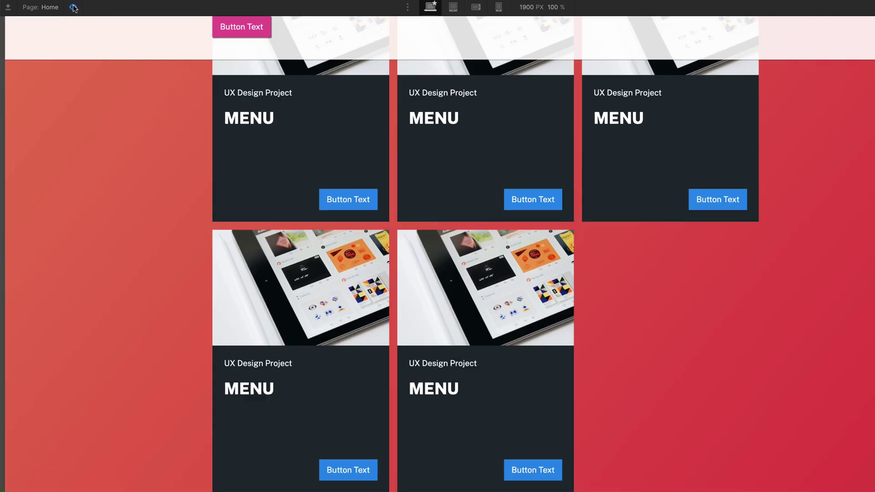
left_click(73, 8)
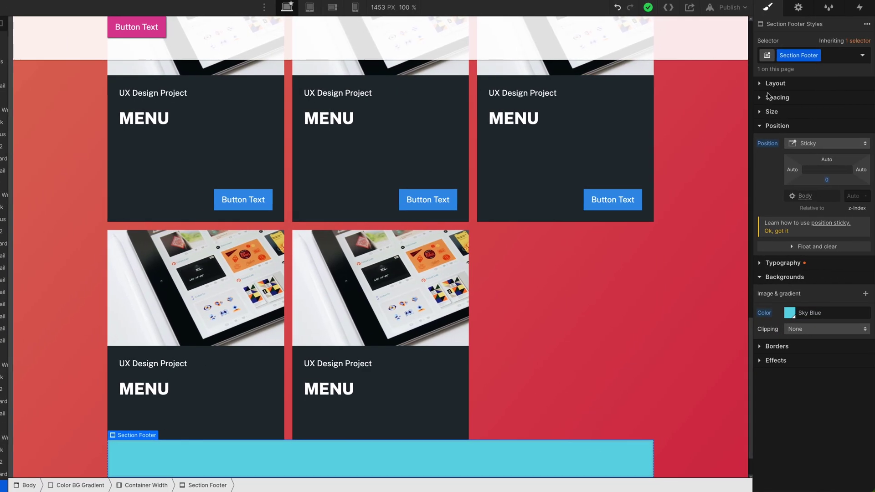
left_click(762, 110)
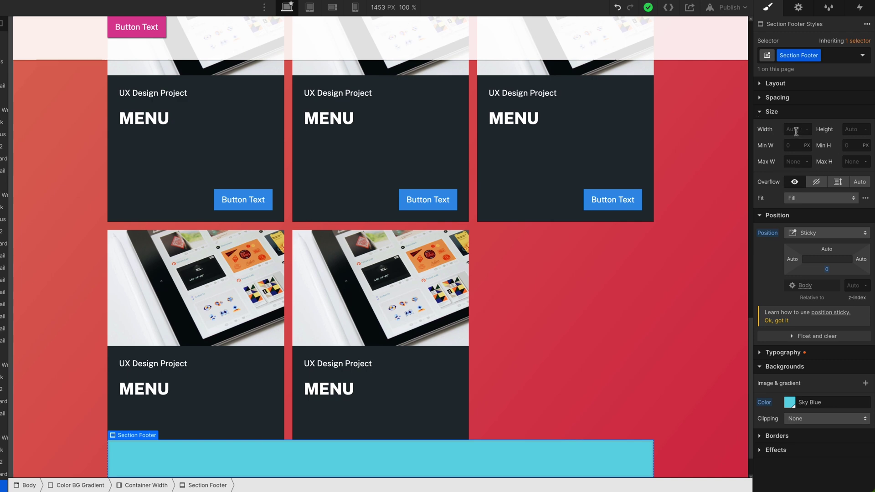
left_click(856, 146)
type("50")
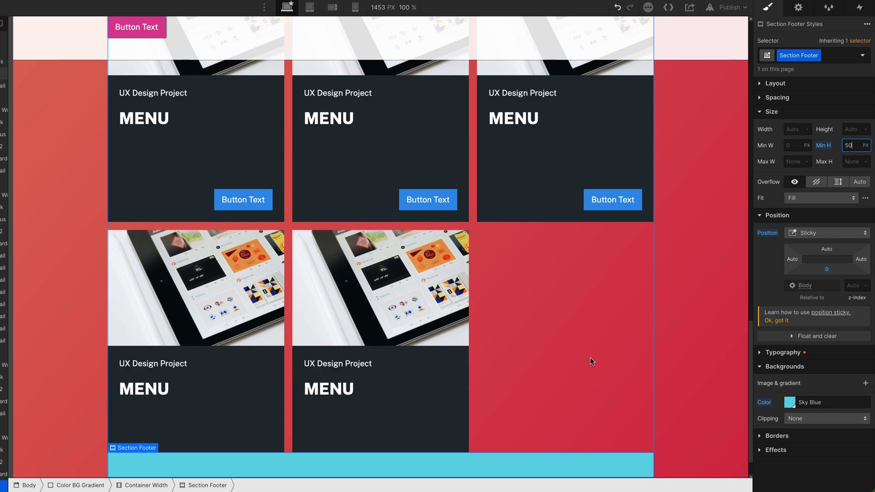
scroll(679, 357, "down", 2)
scroll(639, 333, "down", 5)
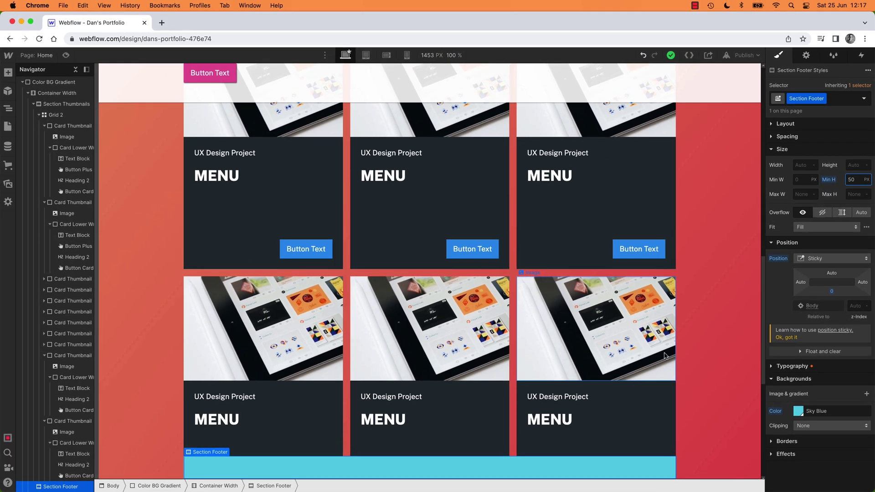
scroll(664, 356, "down", 10)
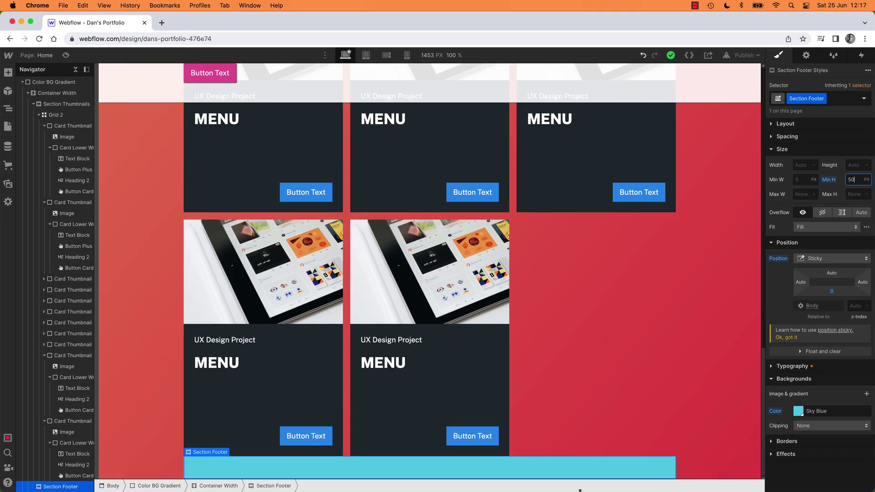
Step: Commit the footer's 50 px Min H, check the page at Tablet width, then return to Desktop
left_click(832, 292)
scroll(683, 401, "down", 2)
scroll(684, 403, "up", 15)
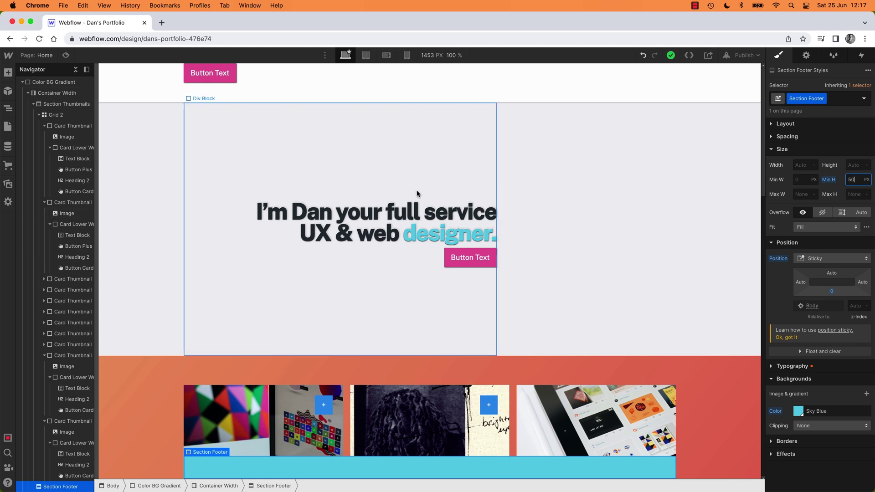
left_click(365, 56)
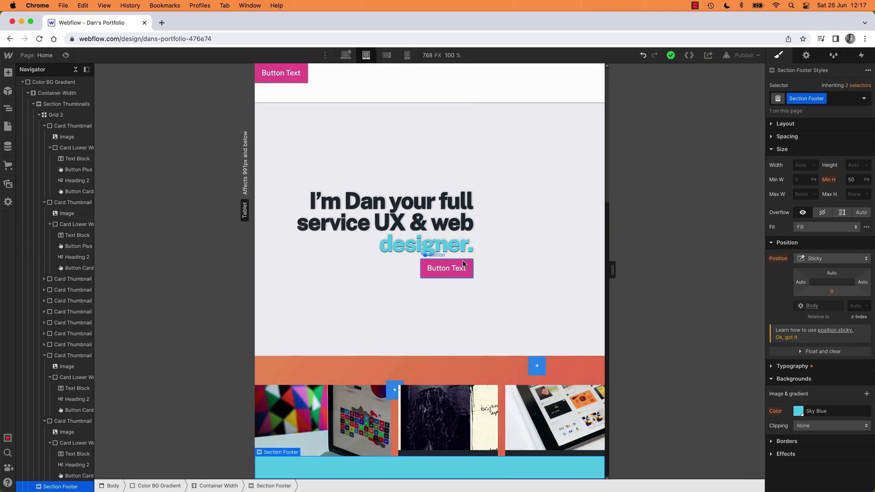
left_click(347, 62)
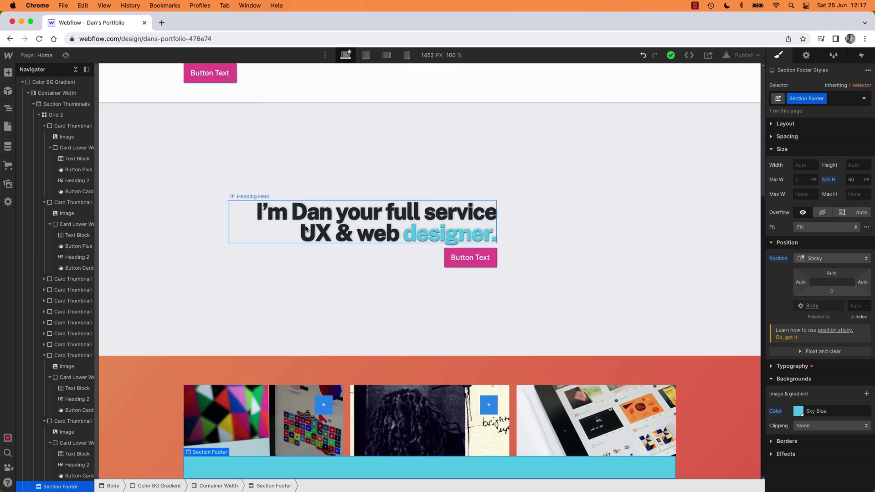